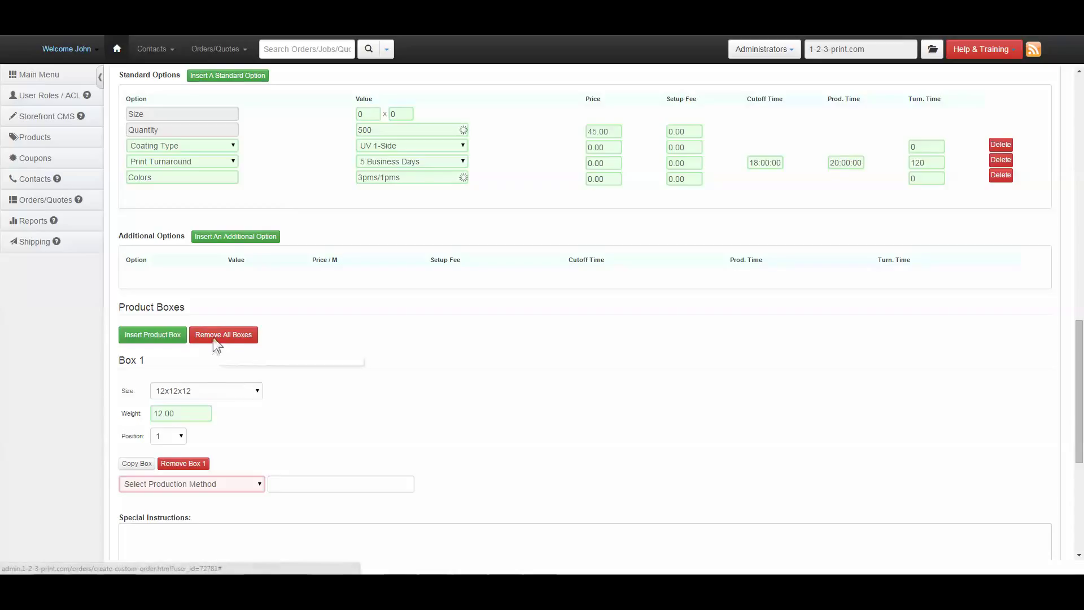
Step: Insert a new 12x12x12 Box 2 below Box 1 in the Product Boxes section
click(179, 411)
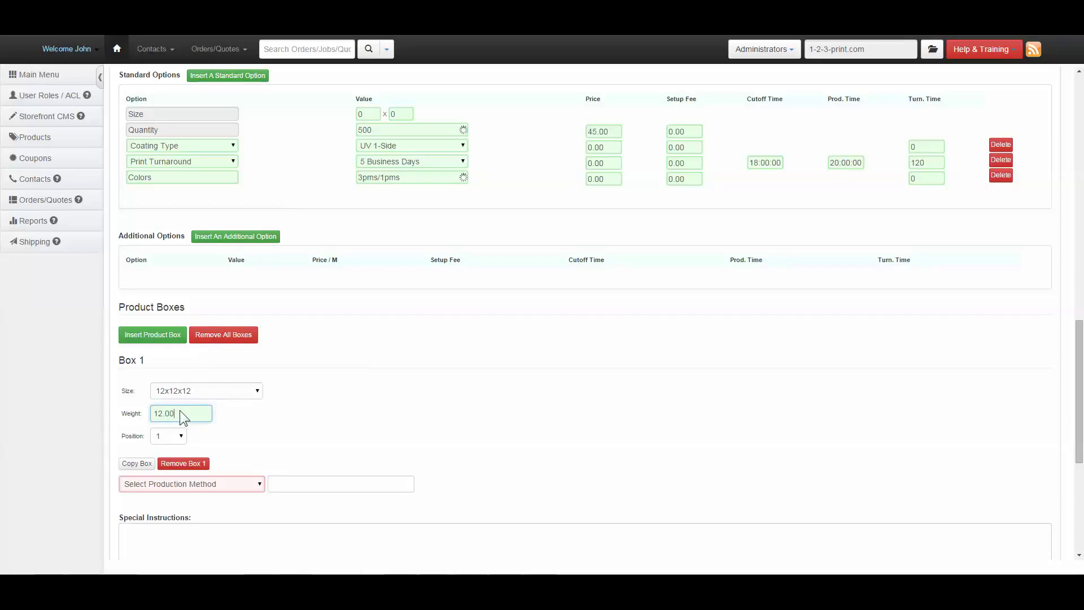
click(160, 334)
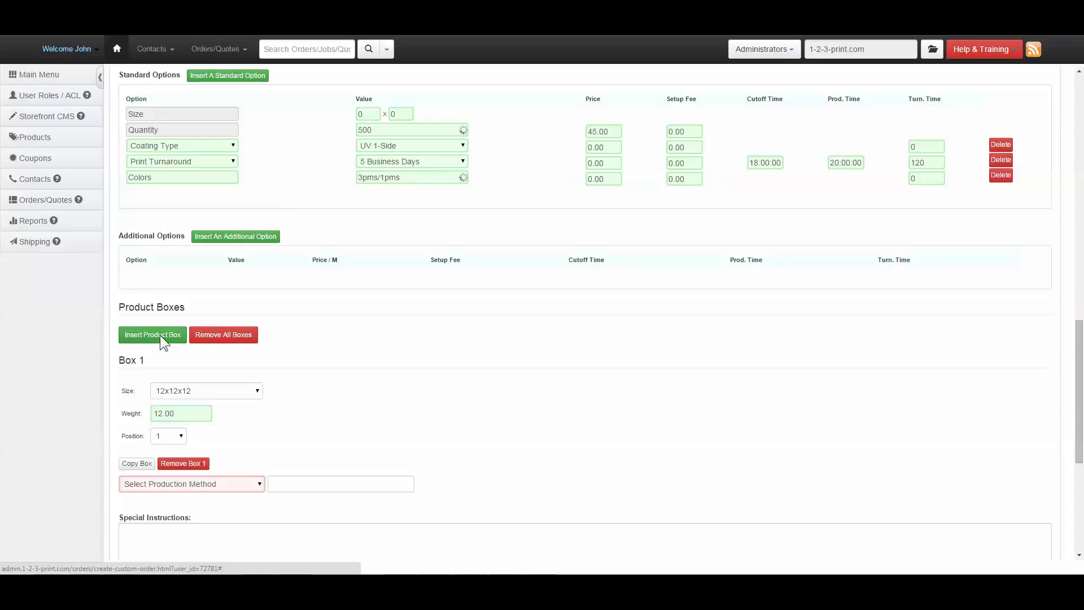
scroll(160, 335, down, 2)
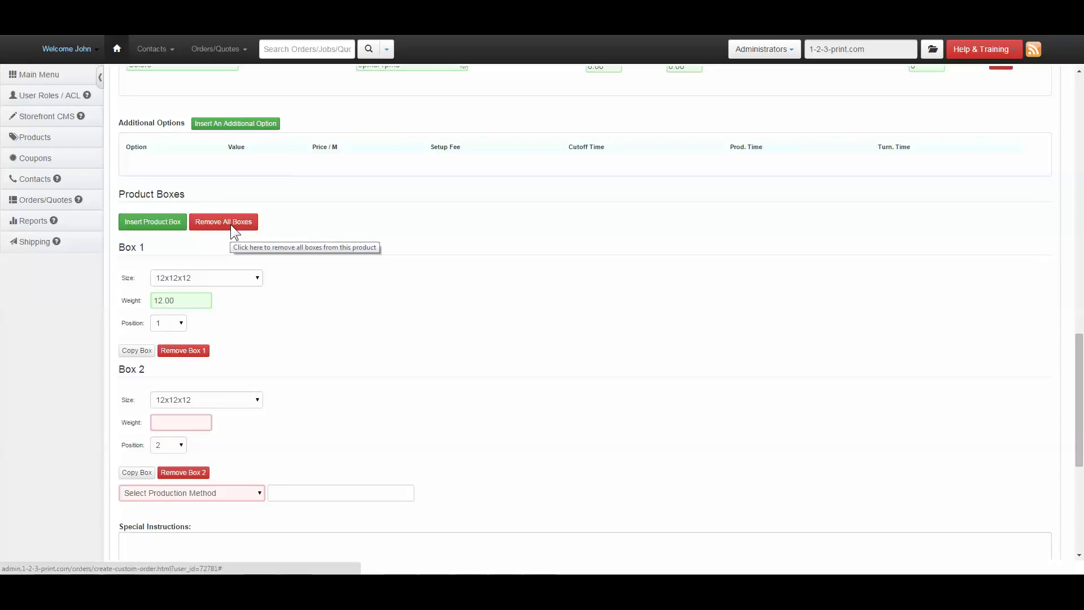
Step: Clear Box 1's 12.00 weight value so it can read 14.00
click(210, 277)
click(209, 277)
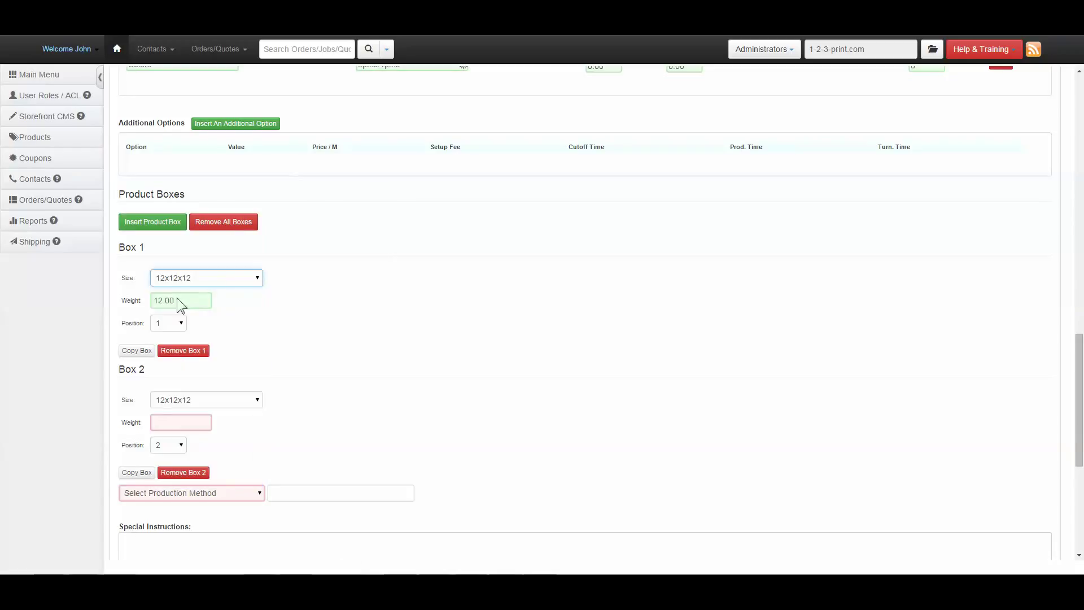
drag(177, 299, 158, 299)
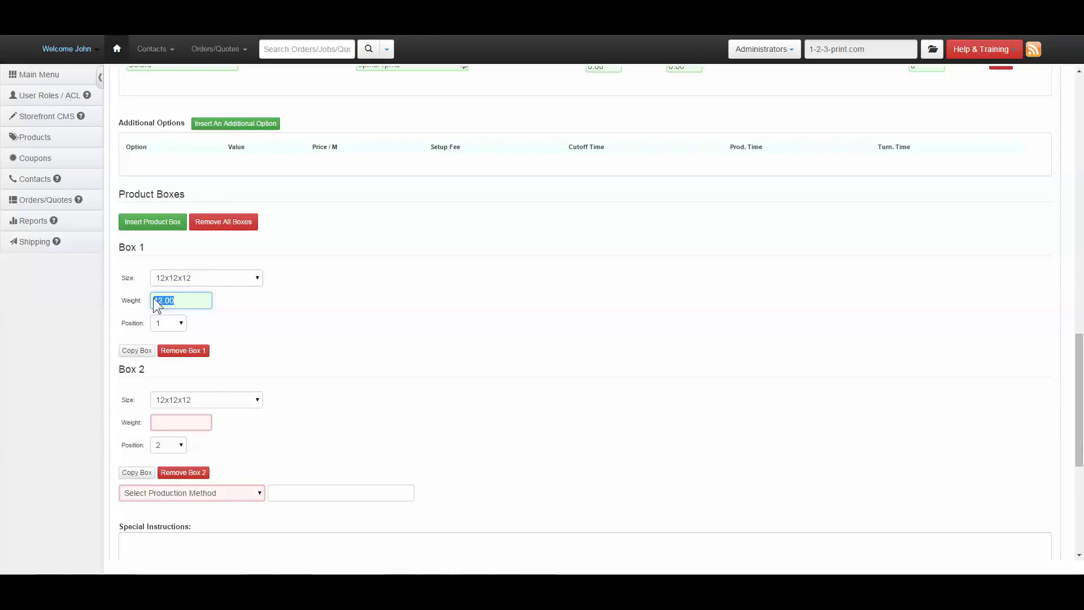
key(BackSpace)
text(4)
Step: Copy Box 1 into a 14.00 Box 3 and delete the blank Box 2
click(137, 349)
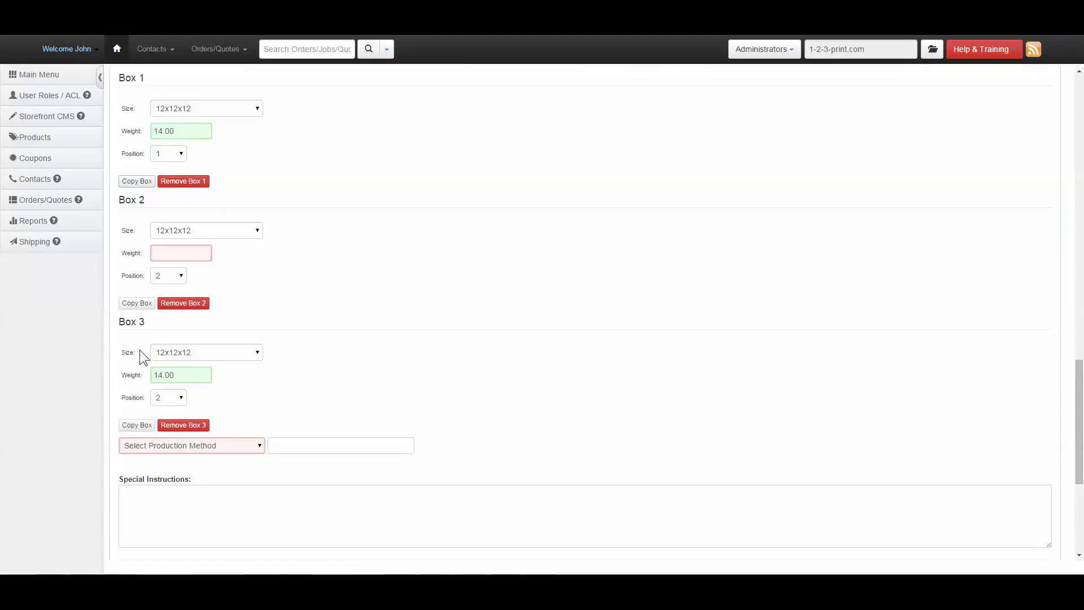
click(183, 302)
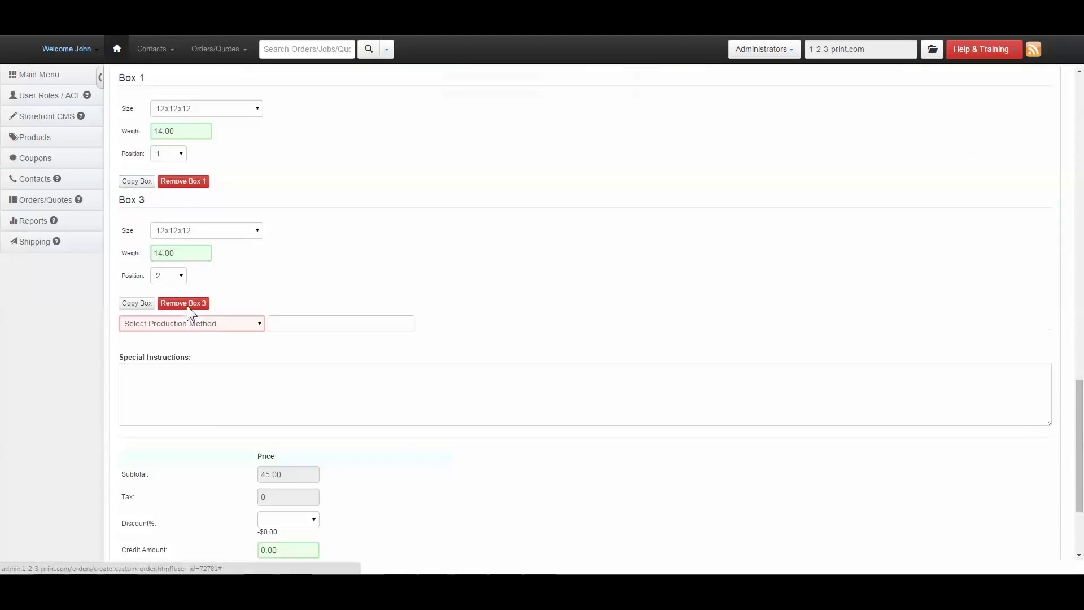